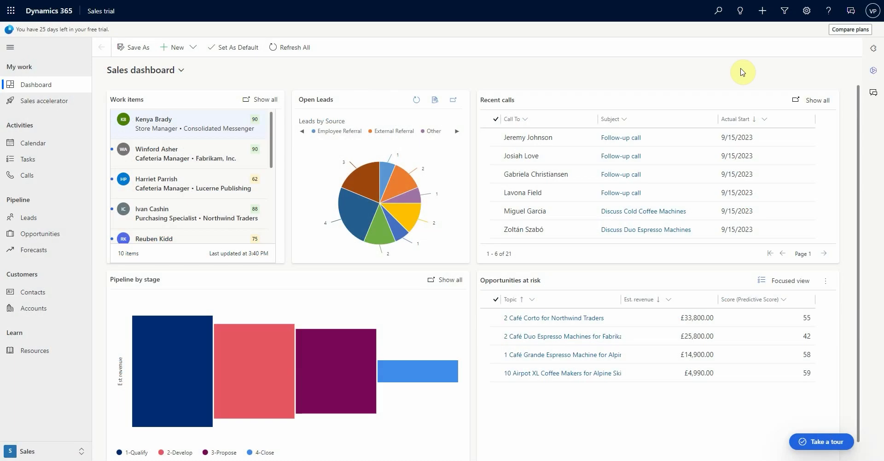
Open the Sales Copilot chat and request a 'Summarize lead' summary of the Northwind Traders lead
{"action": "left_click", "coordinate": [871, 72]}
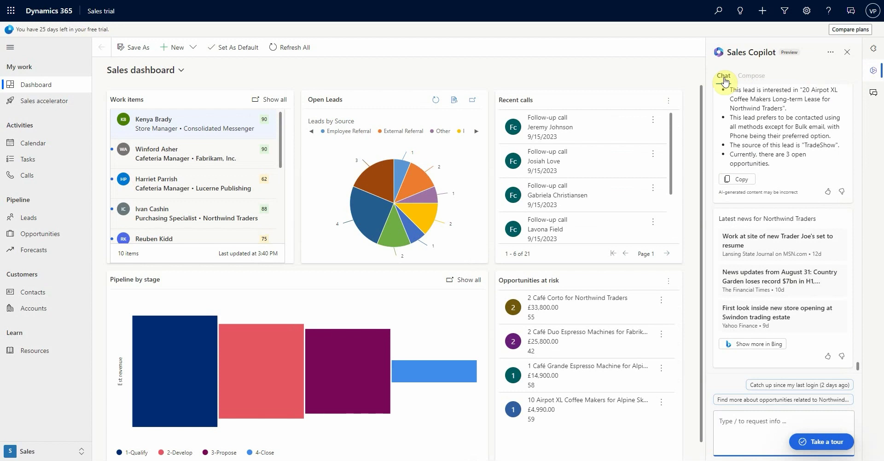
{"action": "left_click", "coordinate": [723, 82]}
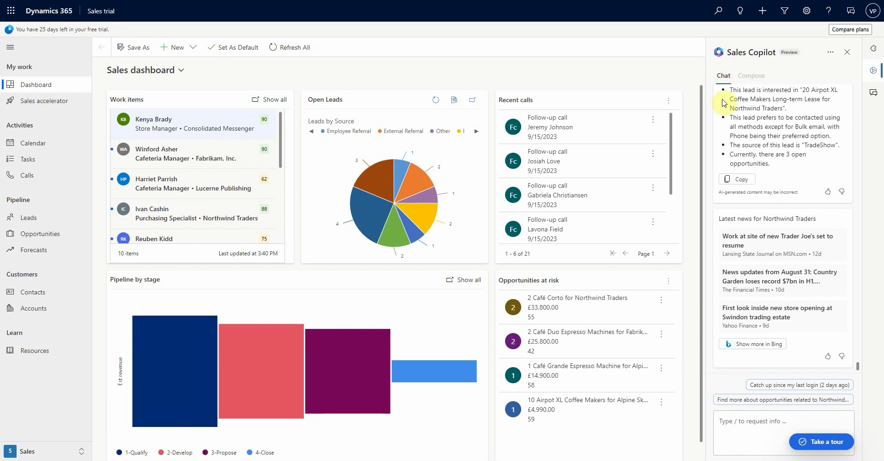
{"action": "left_click", "coordinate": [738, 431]}
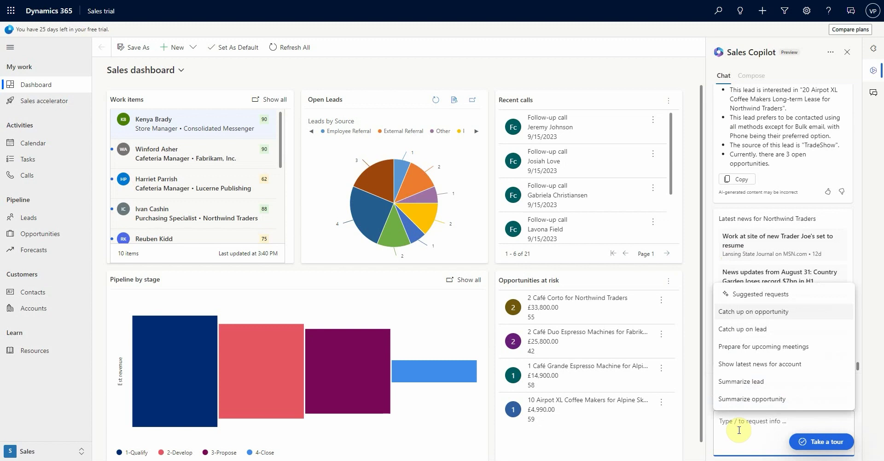
{"action": "left_click", "coordinate": [738, 381]}
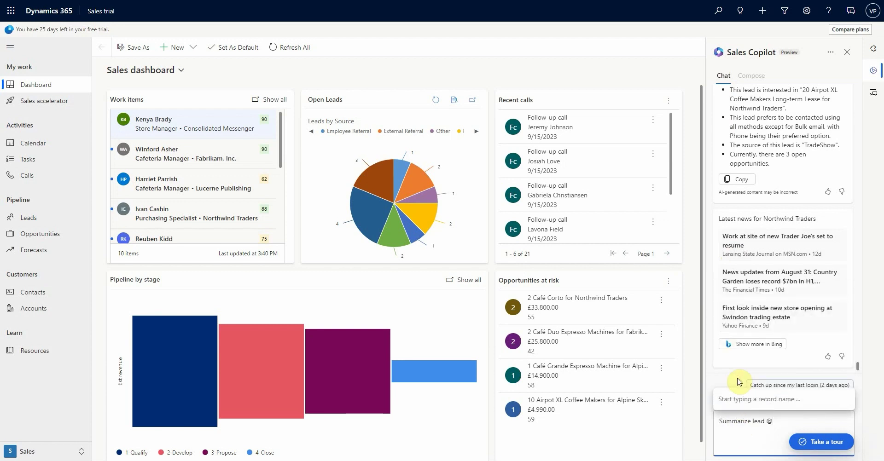
{"action": "type", "text": "ha"}
{"action": "type", "text": "l"}
{"action": "left_click", "coordinate": [739, 399]}
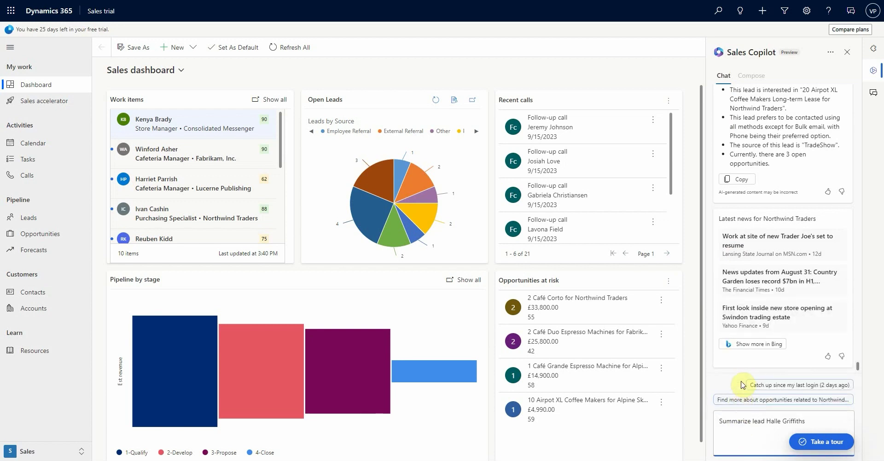
{"action": "key", "text": "Return"}
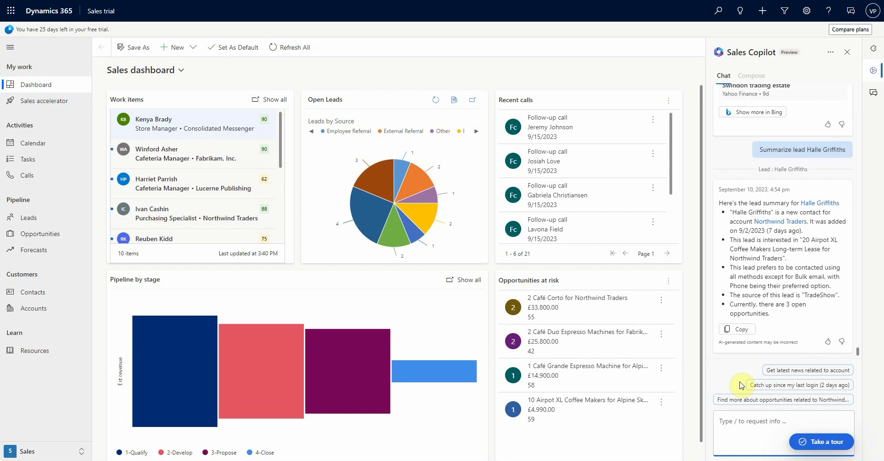
Run Copilot's 'Catch up on lead' for the lead to list its last seven days of changes
{"action": "left_click", "coordinate": [745, 419]}
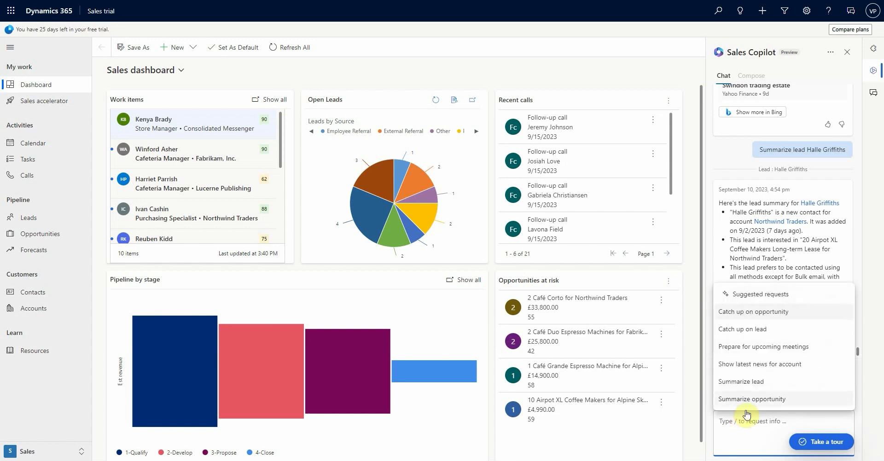
{"action": "left_click", "coordinate": [742, 329]}
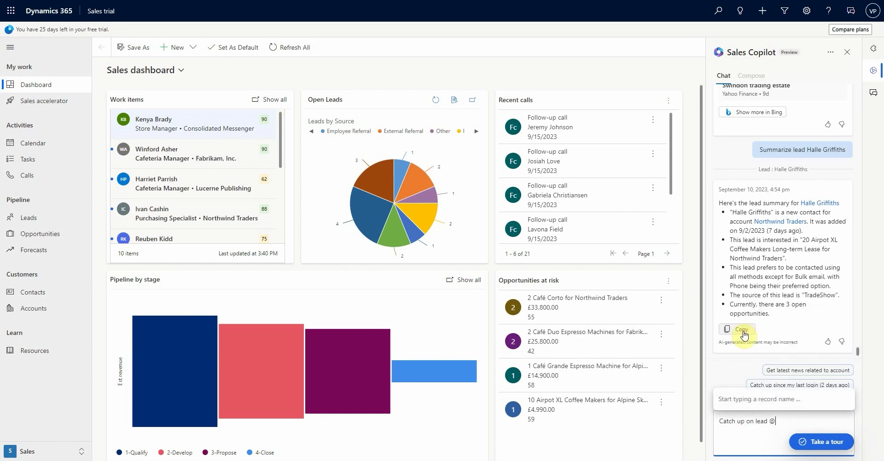
{"action": "type", "text": "Hal"}
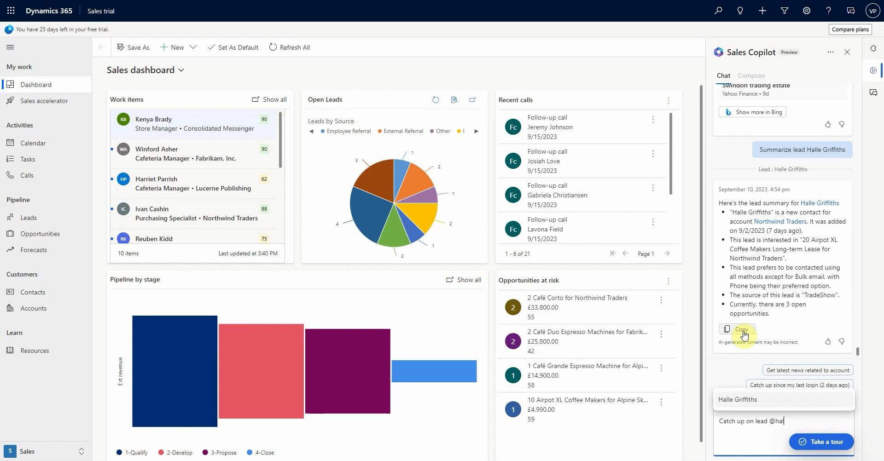
{"action": "left_click", "coordinate": [735, 398]}
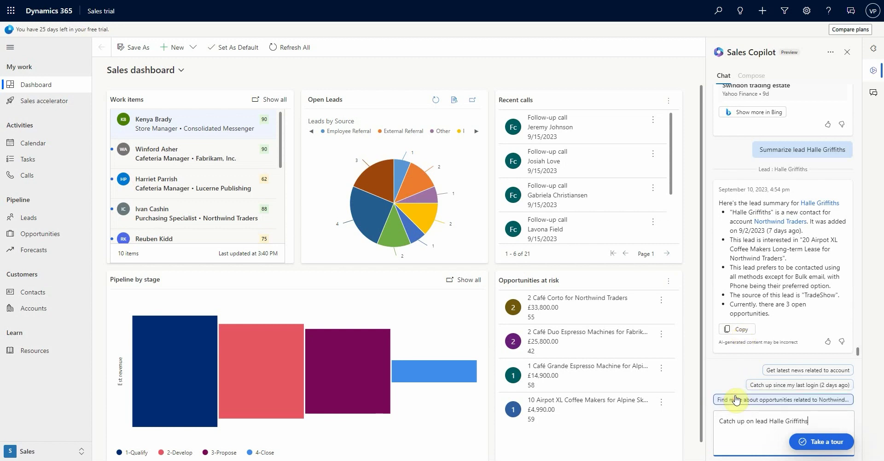
{"action": "key", "text": "Return"}
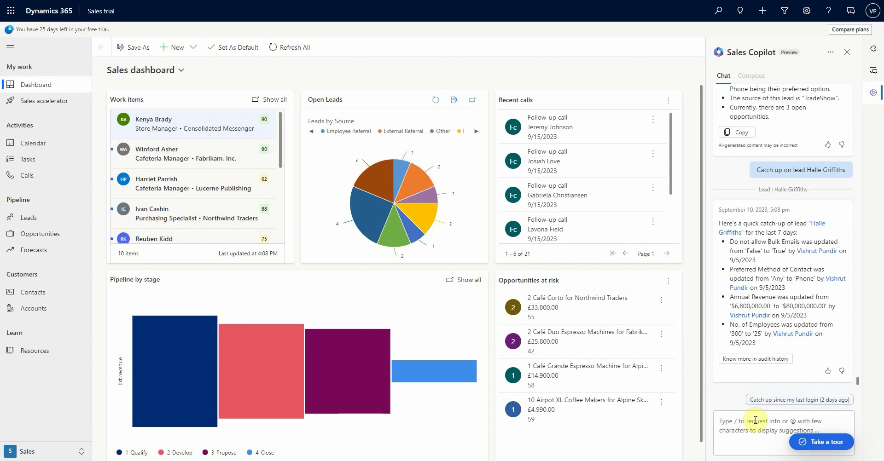
List the next 24 hours' meetings and get prep points for the Airpot XXL Coffee Makers Enquiry
{"action": "left_click", "coordinate": [755, 420]}
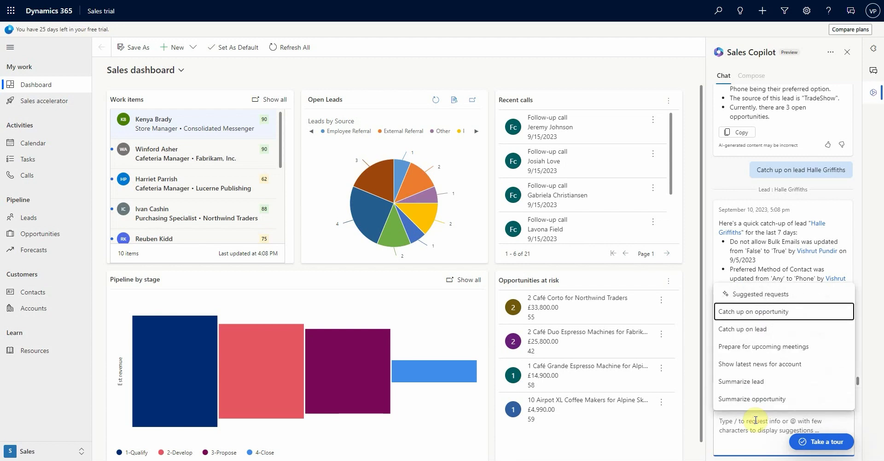
{"action": "left_click", "coordinate": [744, 348]}
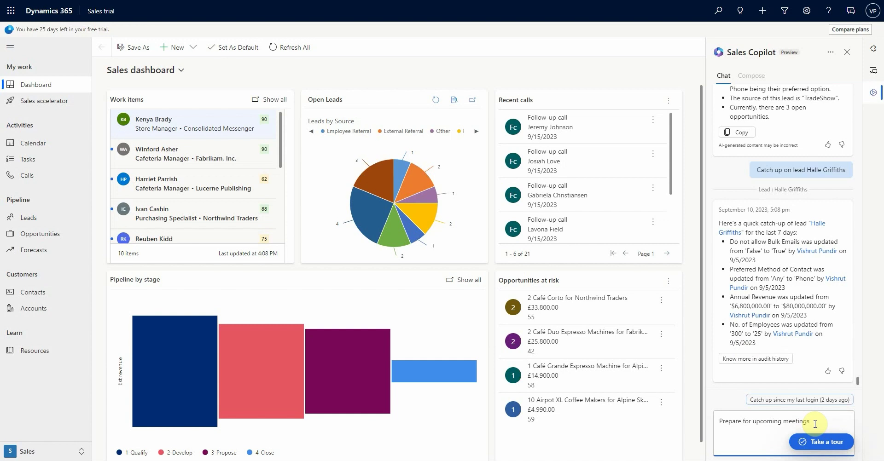
{"action": "key", "text": "Return"}
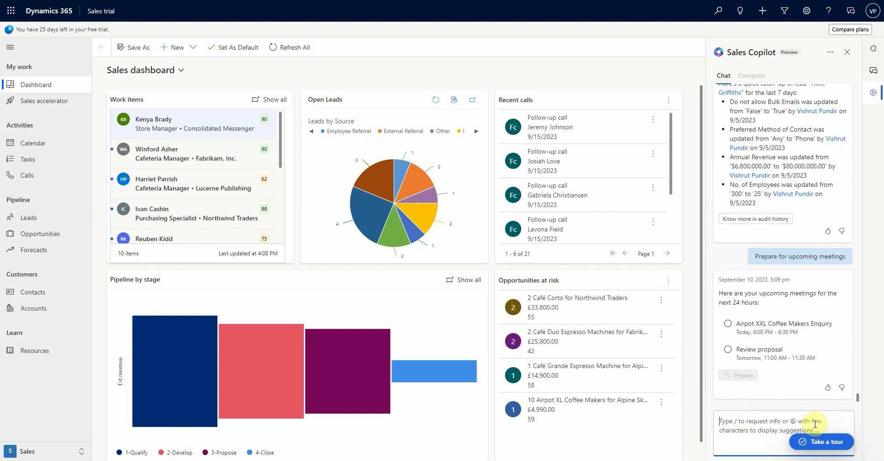
{"action": "mouse_move", "coordinate": [773, 327]}
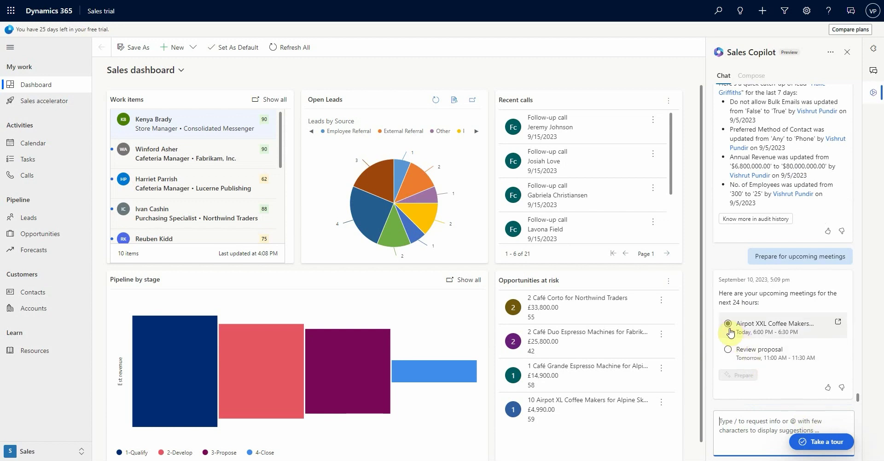
{"action": "left_click", "coordinate": [729, 327]}
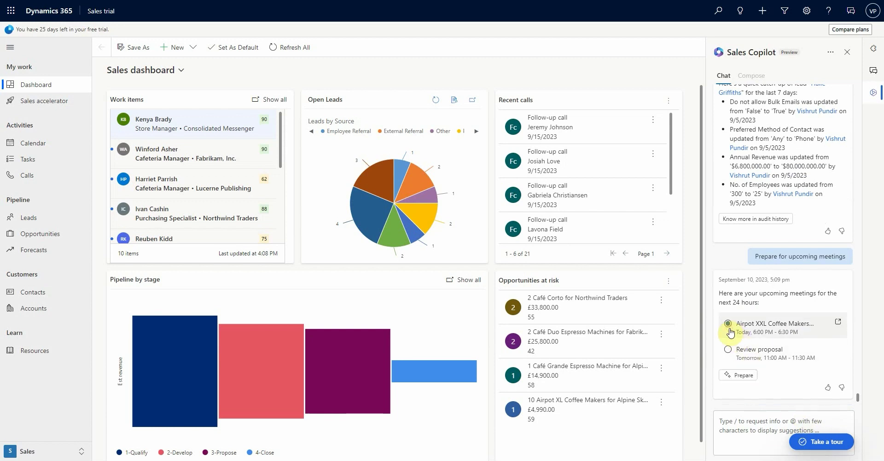
{"action": "left_click", "coordinate": [731, 375]}
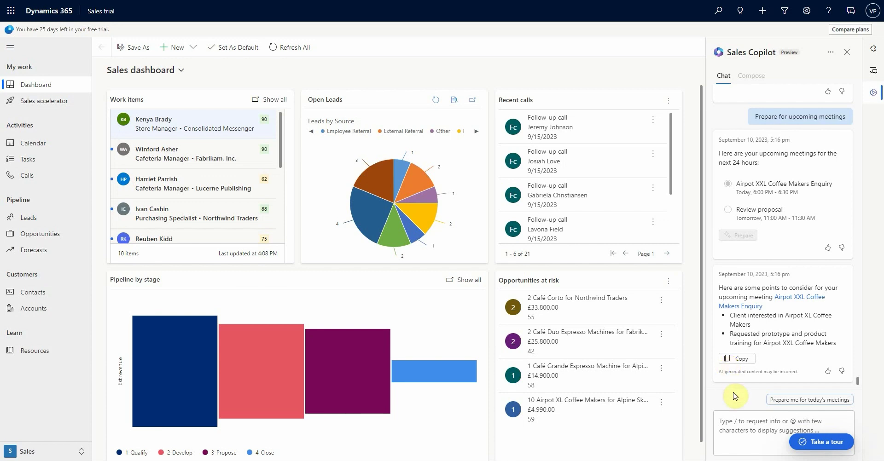
Ask Copilot for the latest news headlines on the Sony account
{"action": "left_click", "coordinate": [734, 422]}
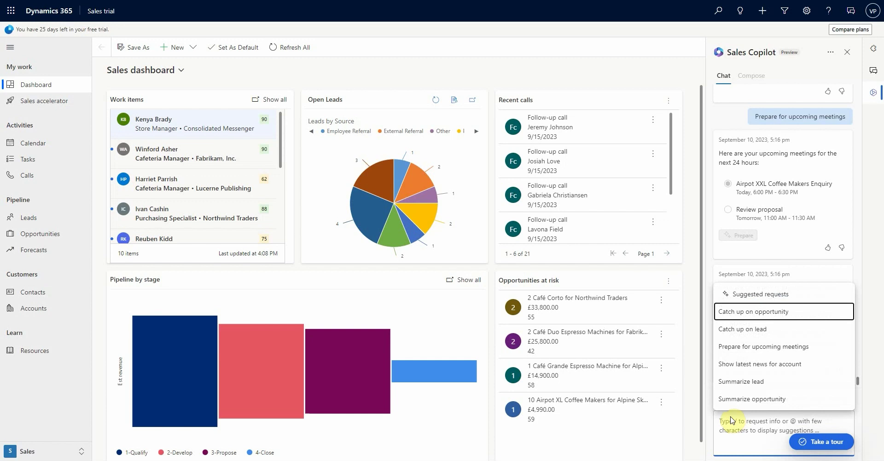
{"action": "left_click", "coordinate": [766, 371]}
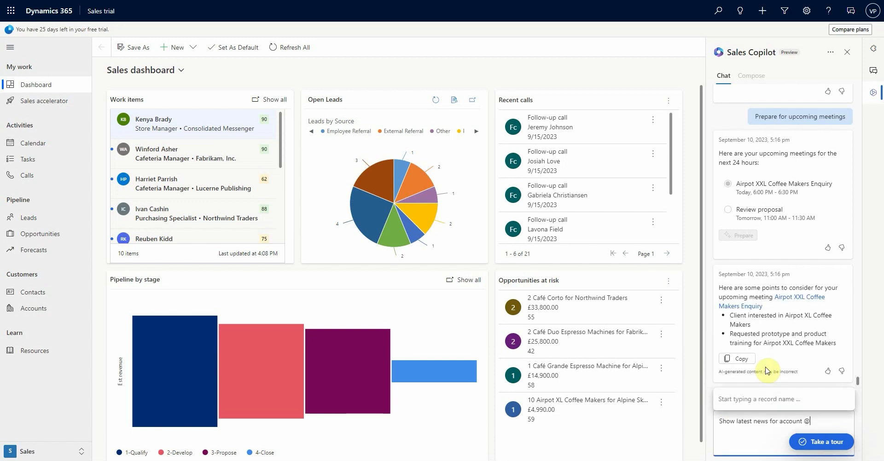
{"action": "type", "text": "son"}
{"action": "left_click", "coordinate": [821, 399]}
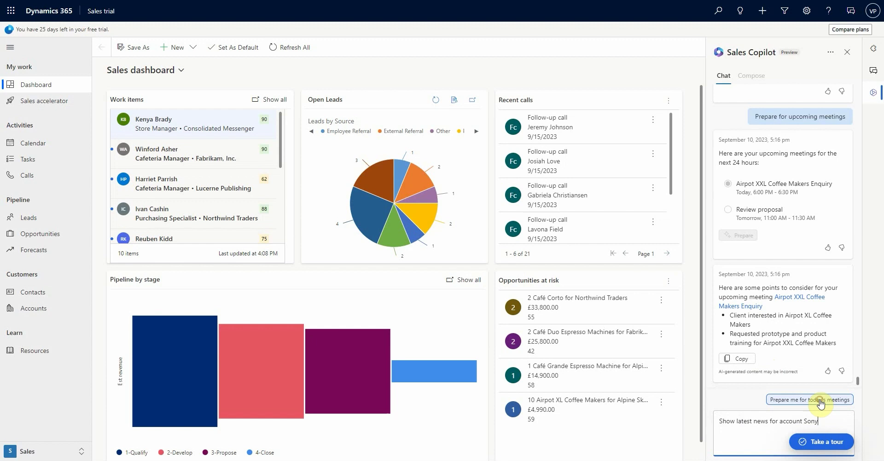
{"action": "key", "text": "Return"}
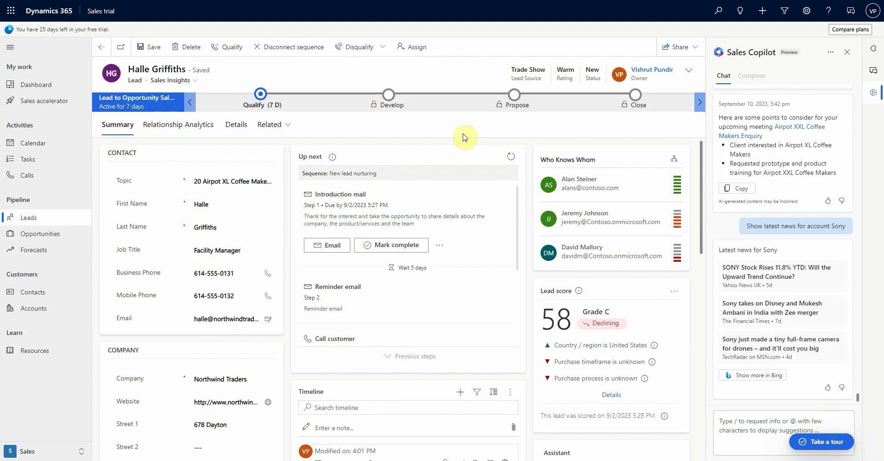
Start a new Email activity to the lead from the lead form's Up next actions menu
{"action": "left_click", "coordinate": [460, 389]}
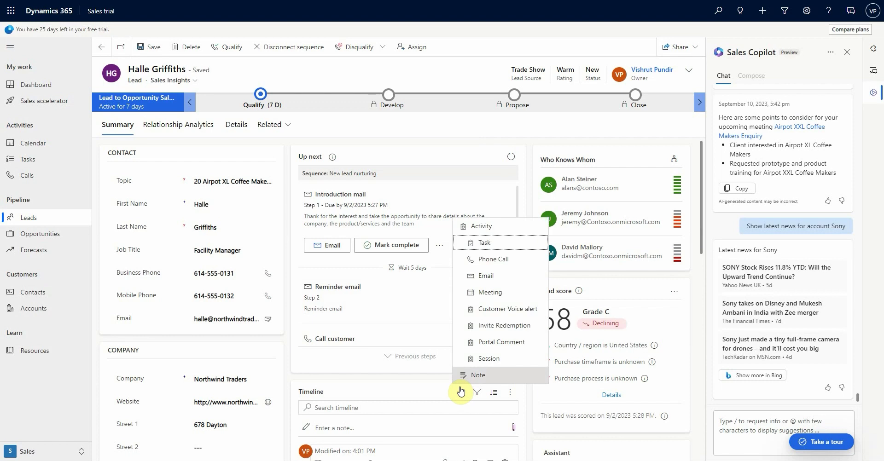
{"action": "left_click", "coordinate": [483, 282]}
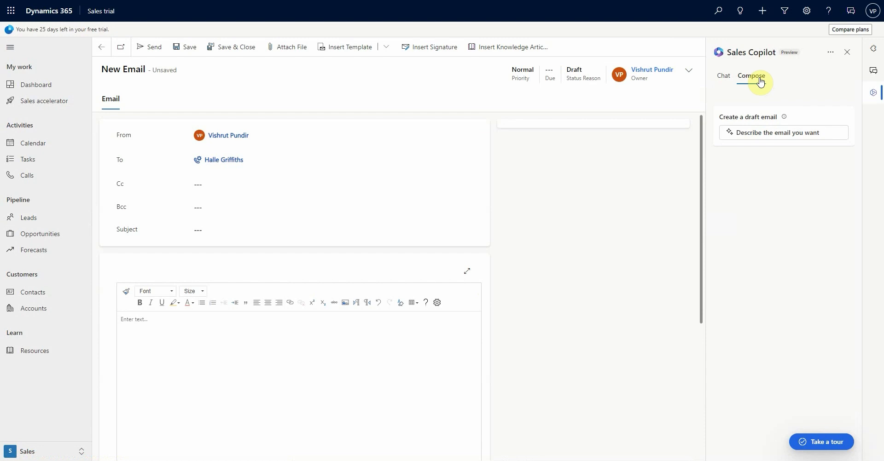
Have Copilot draft an email arranging a meeting next week to provide the XXL AirPot specification manual and quote
{"action": "left_click", "coordinate": [750, 132]}
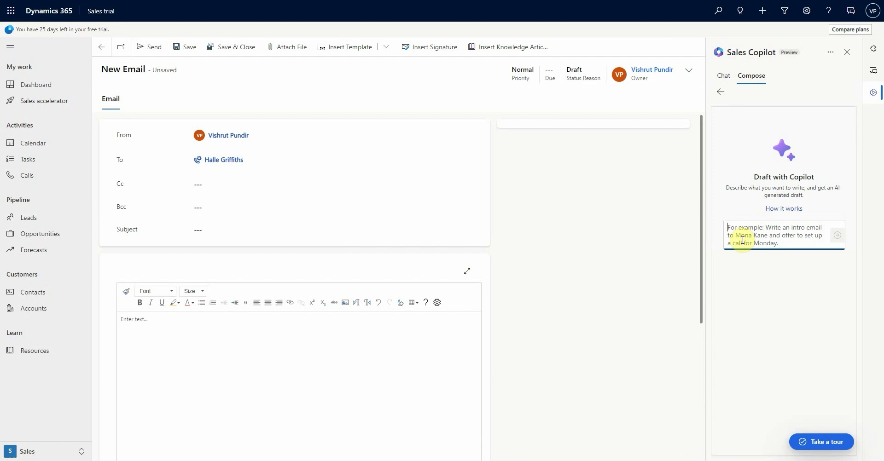
{"action": "type", "text": "Arrange a meeting for this time next week to provide the customer with a specification manual and quote for their product of interest; an XXL AirPot. The customer wants to purchase 10 but try to upsell to them"}
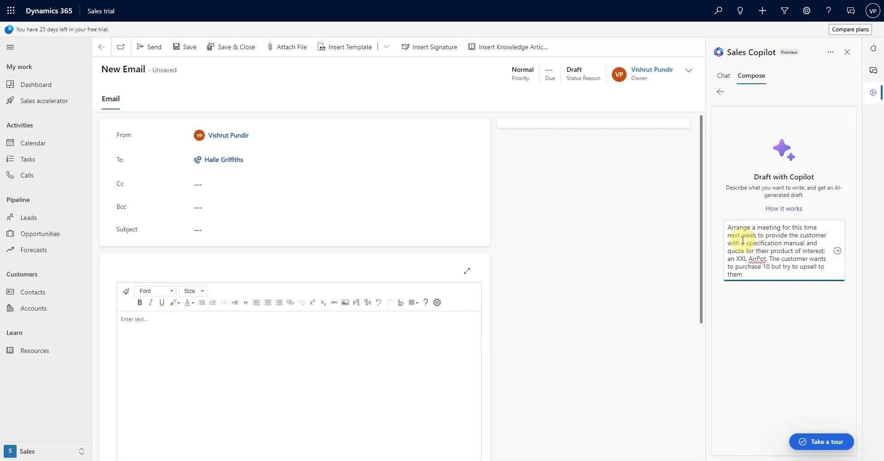
{"action": "key", "text": "Return"}
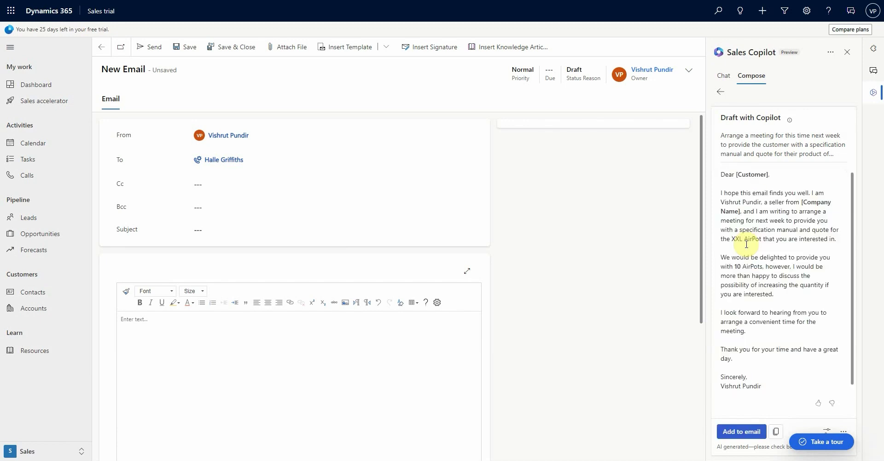
Insert Copilot's drafted meeting request into the email body and place the cursor in the body editor
{"action": "left_click", "coordinate": [755, 431]}
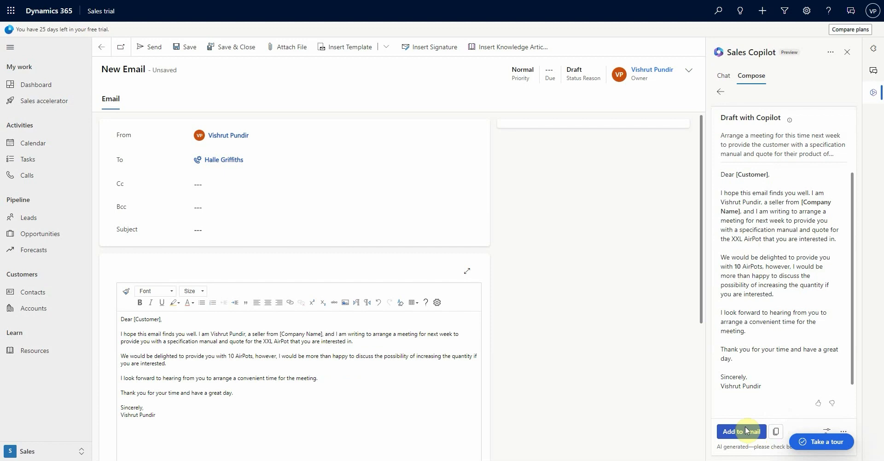
{"action": "left_click", "coordinate": [296, 395]}
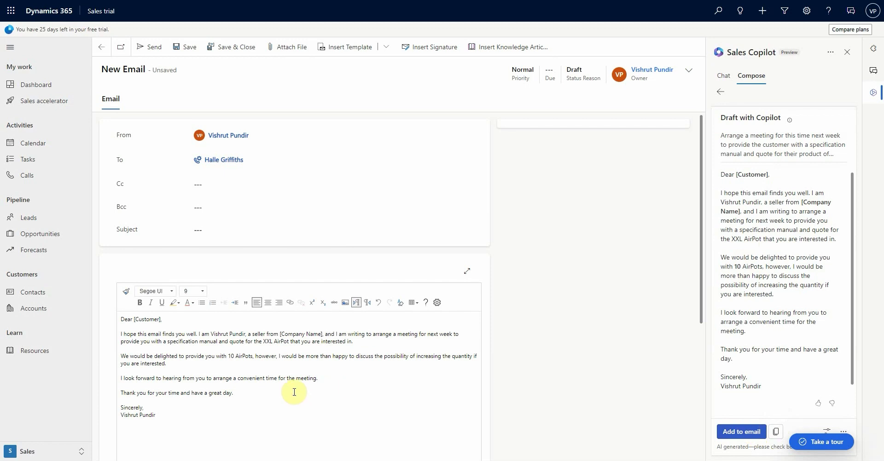